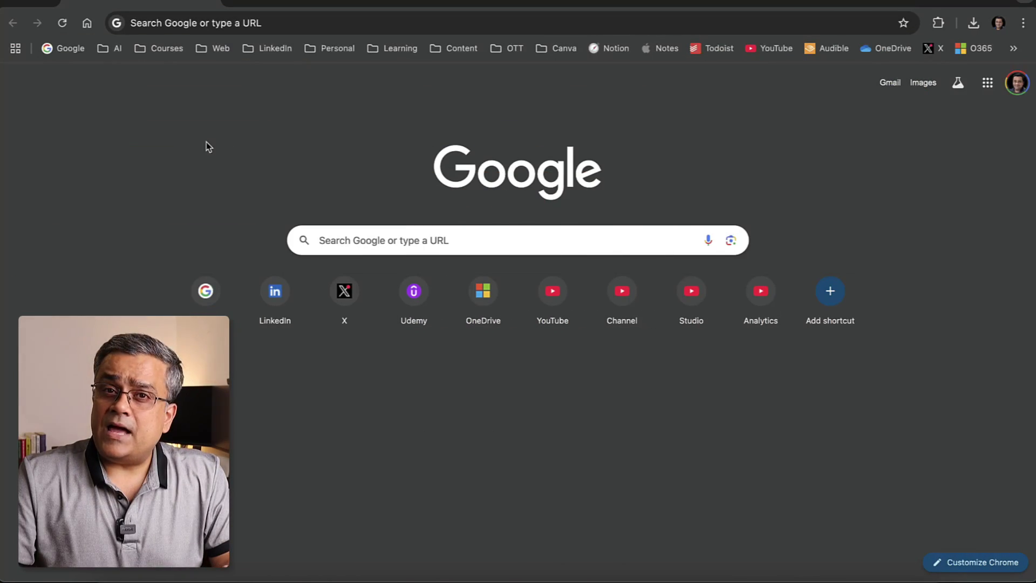
- Open the chat.qwen.ai website in the browser
left_click(267, 22)
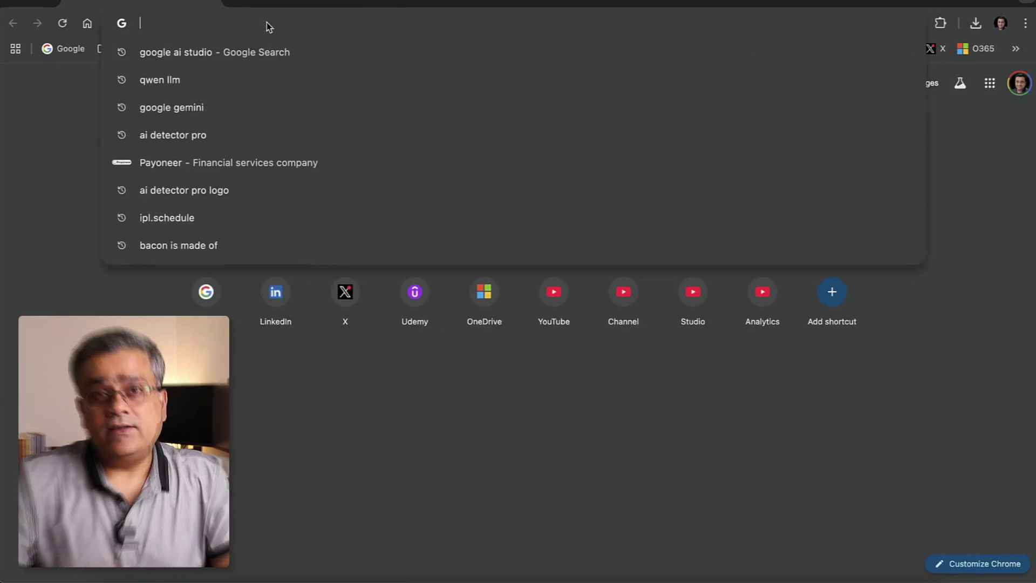
type("chat.qwen.ai")
key("Return")
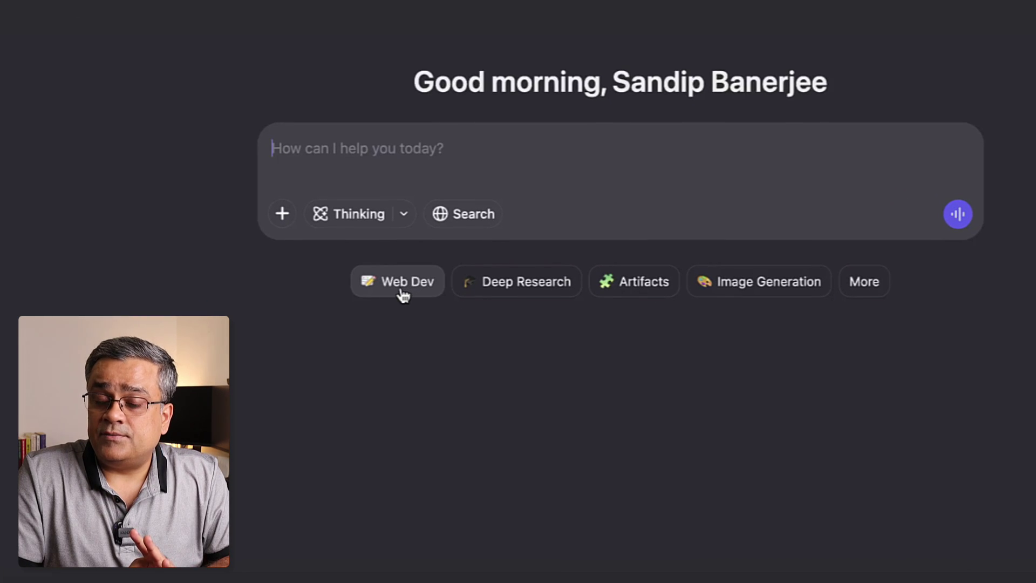
- Expand the prompt suggestions and start a prompt from Summarize text, dismissing the proposed completions
left_click(865, 283)
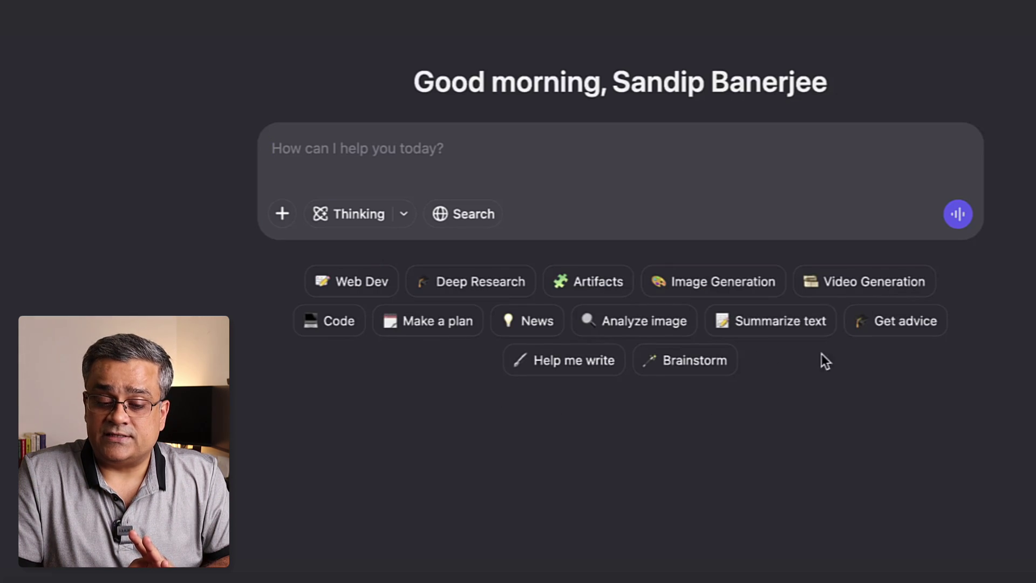
left_click(768, 326)
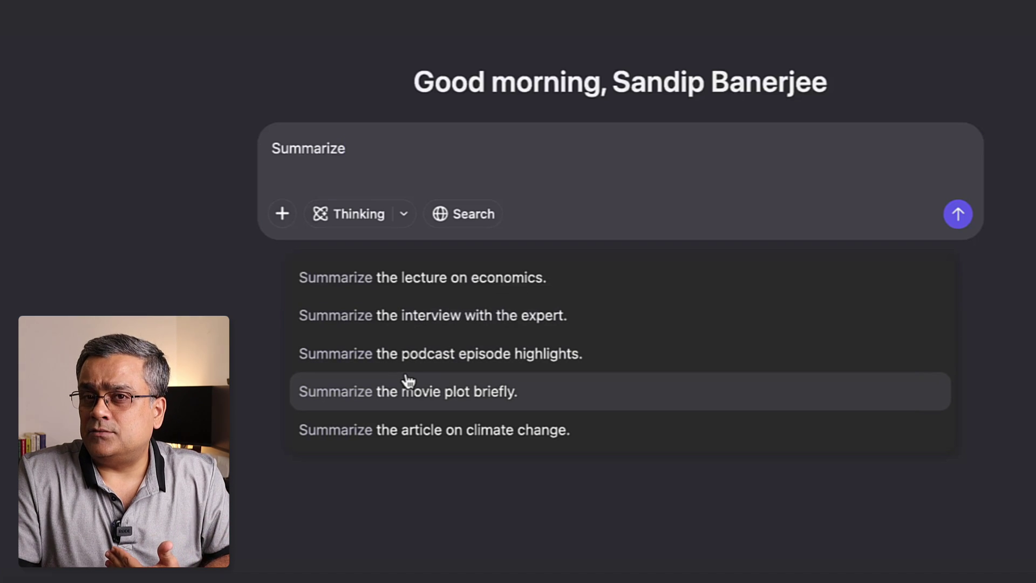
key("Escape")
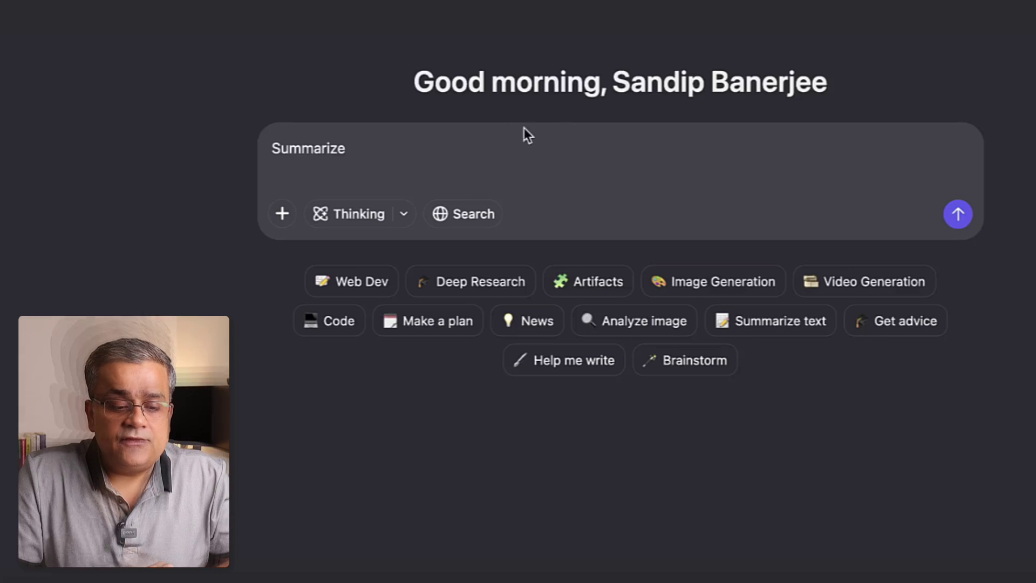
- Enable Thinking with a budget of 38,912 tokens and turn on Search for the prompt
left_click(327, 214)
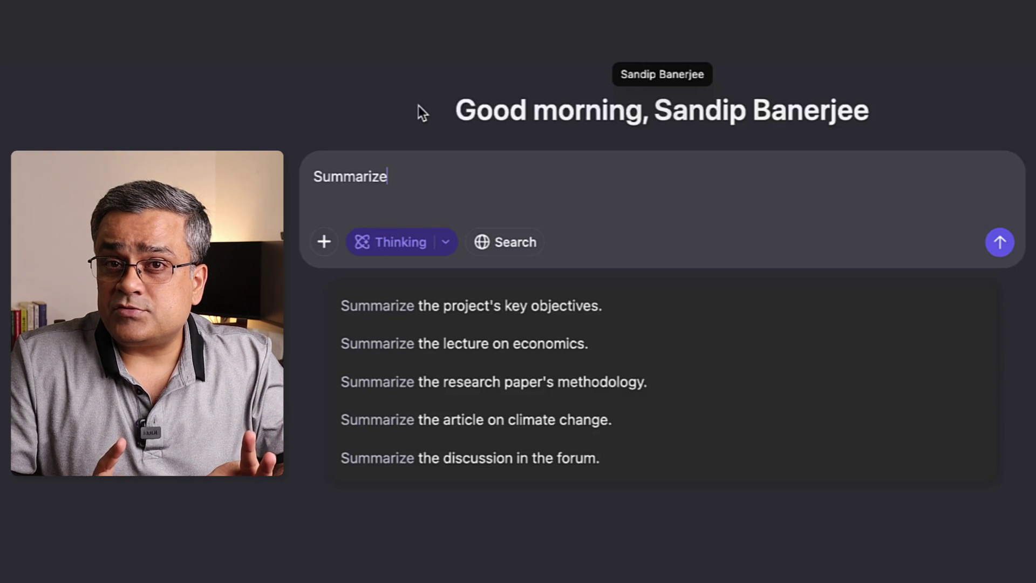
left_click(446, 243)
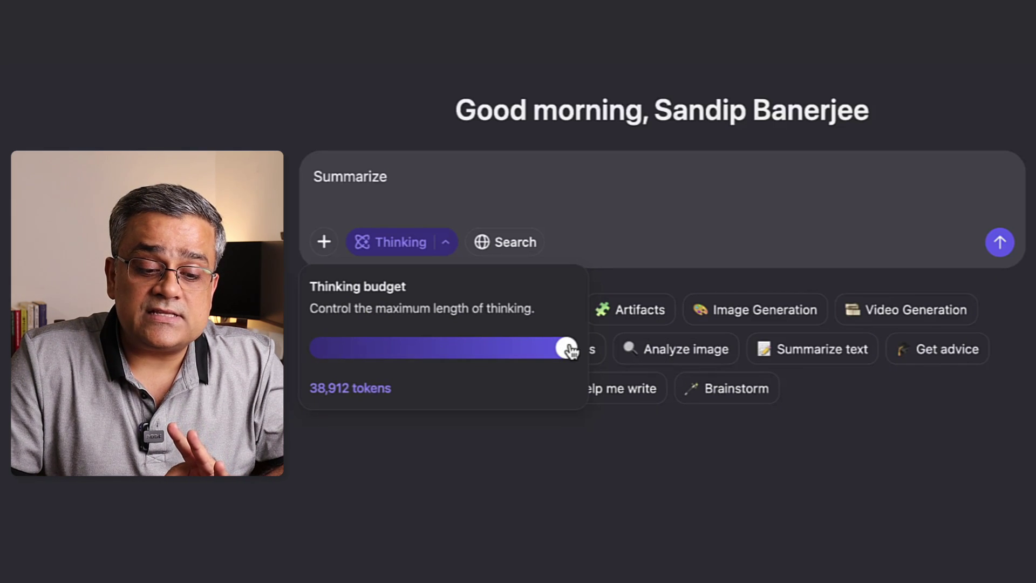
left_click_drag(570, 350, 477, 371)
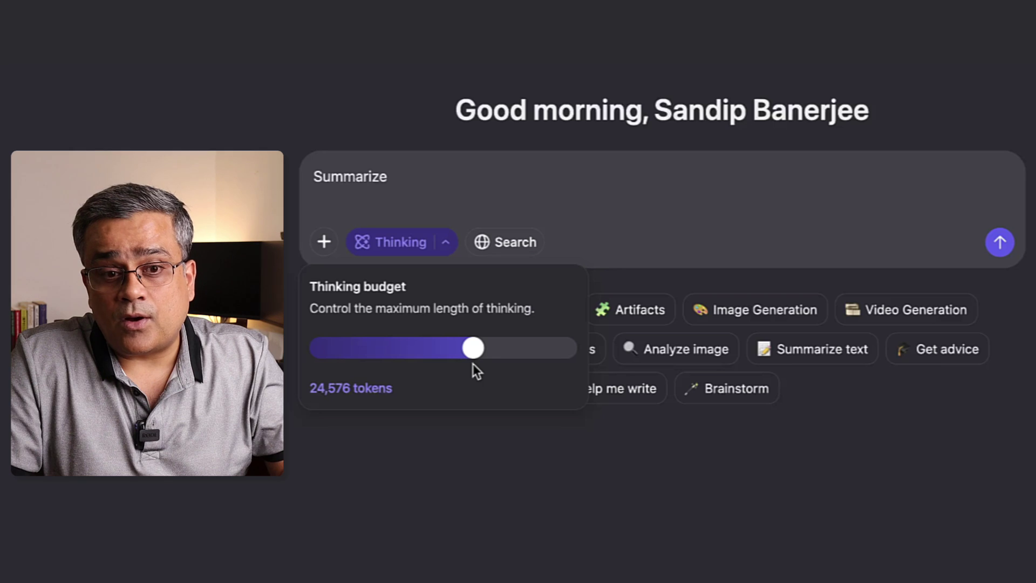
left_click_drag(473, 364, 644, 363)
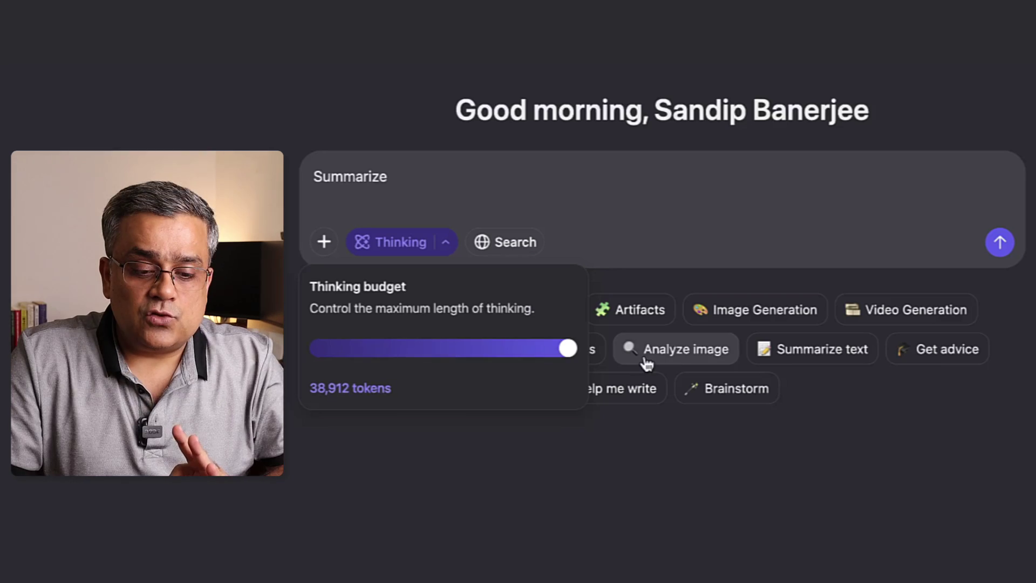
left_click(501, 444)
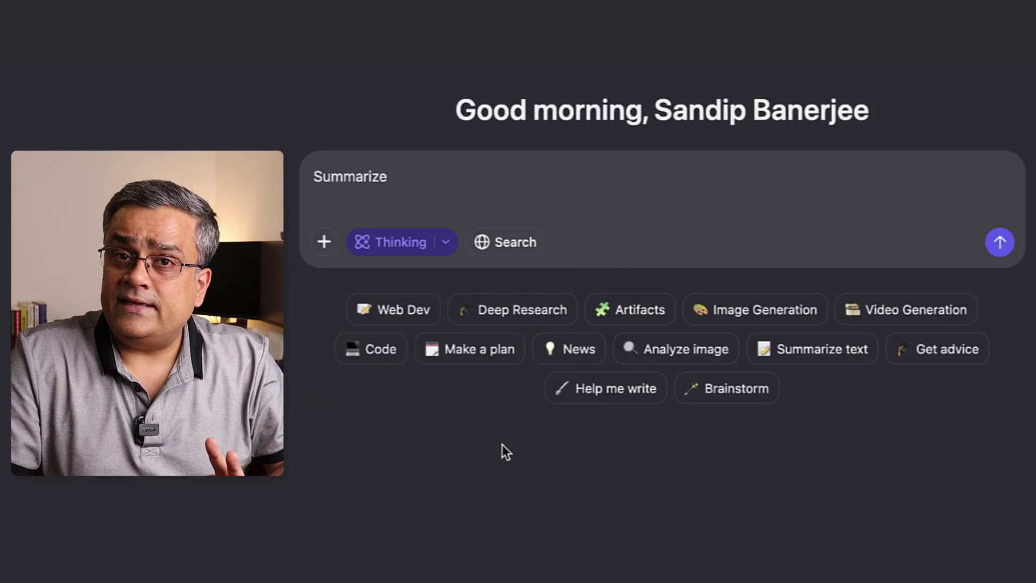
left_click(517, 246)
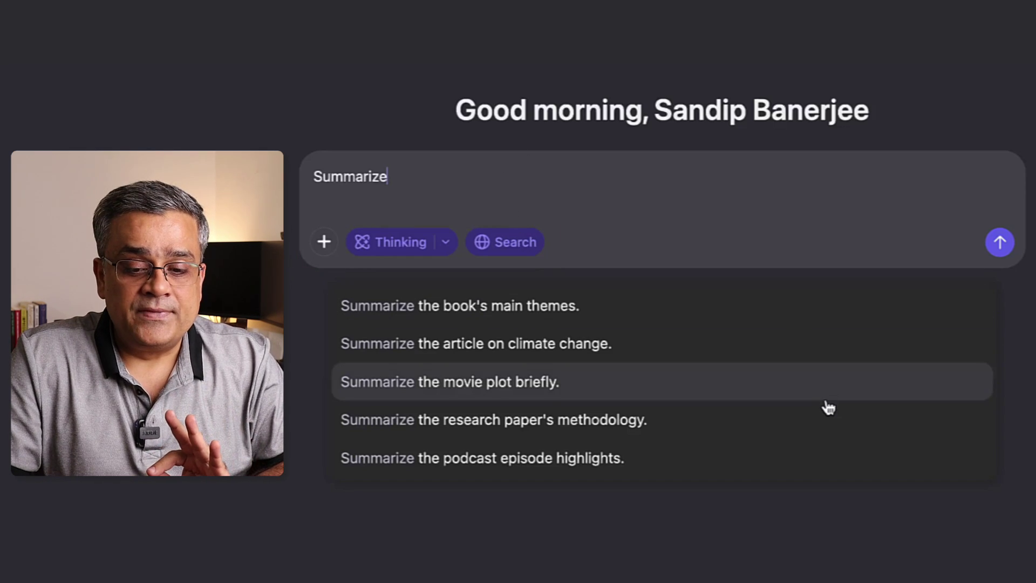
left_click(464, 1)
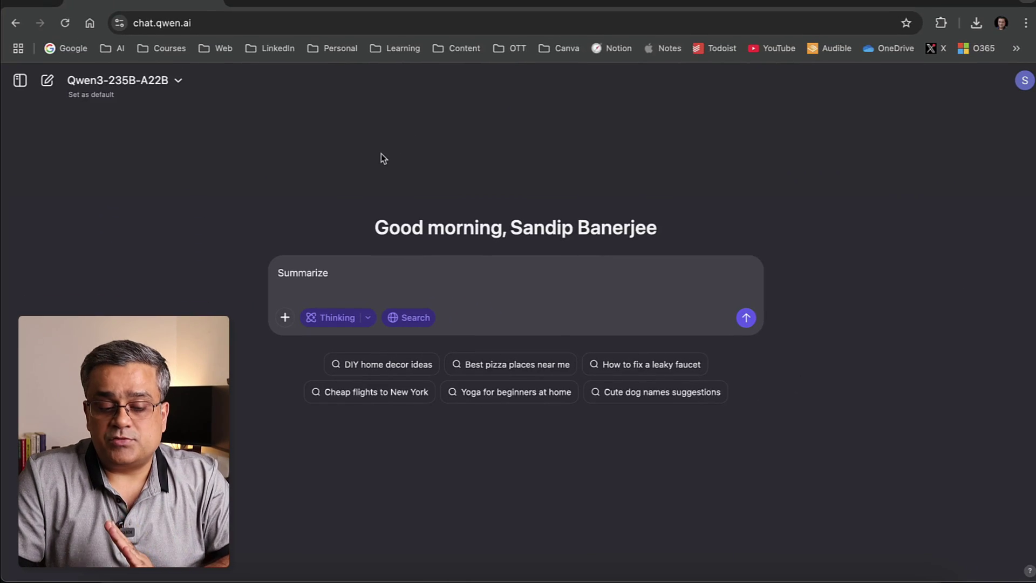
- Look at the chat history sidebar and its account menu, and collapse the sidebar again
left_click(1025, 81)
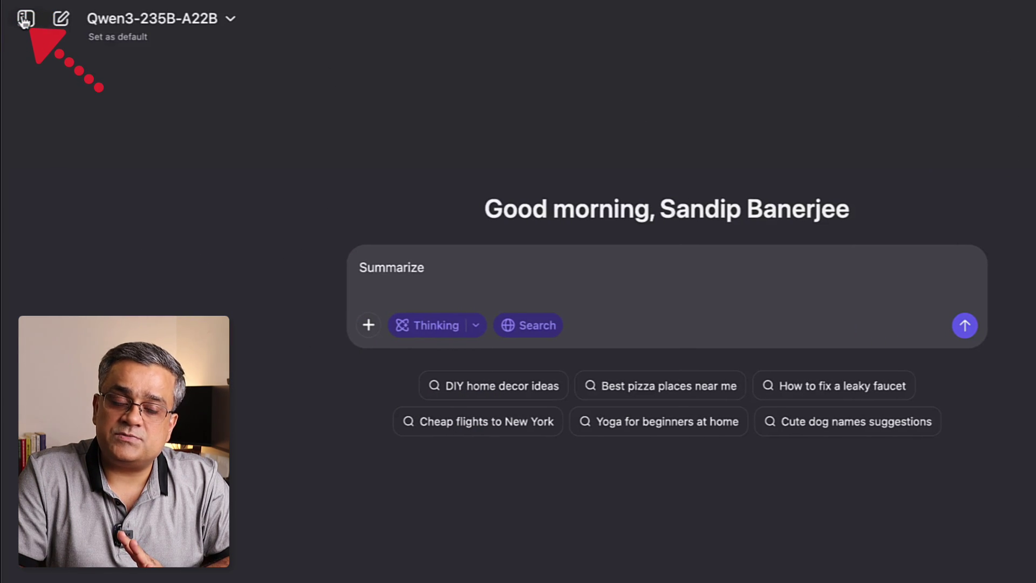
left_click(25, 20)
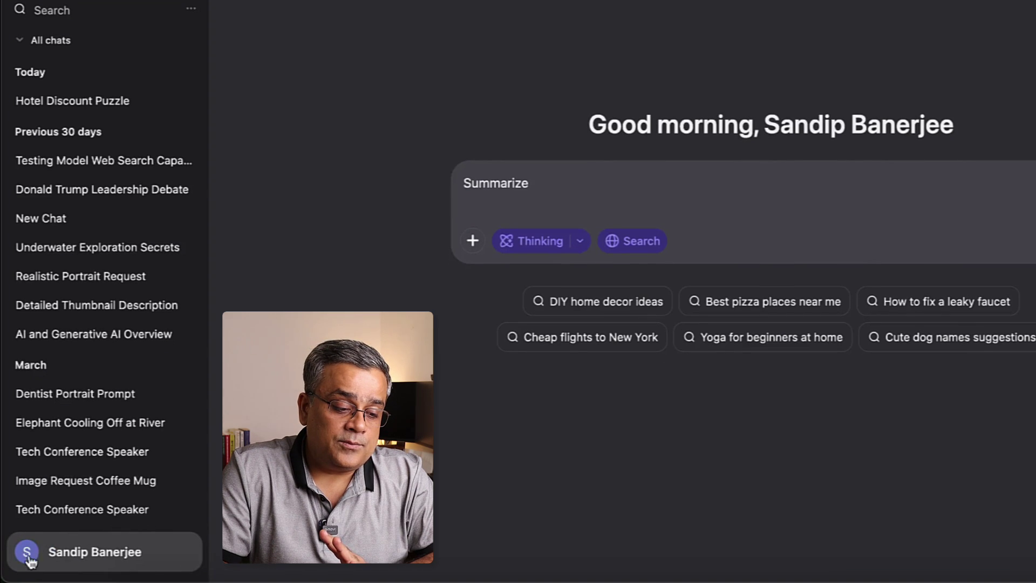
left_click(28, 556)
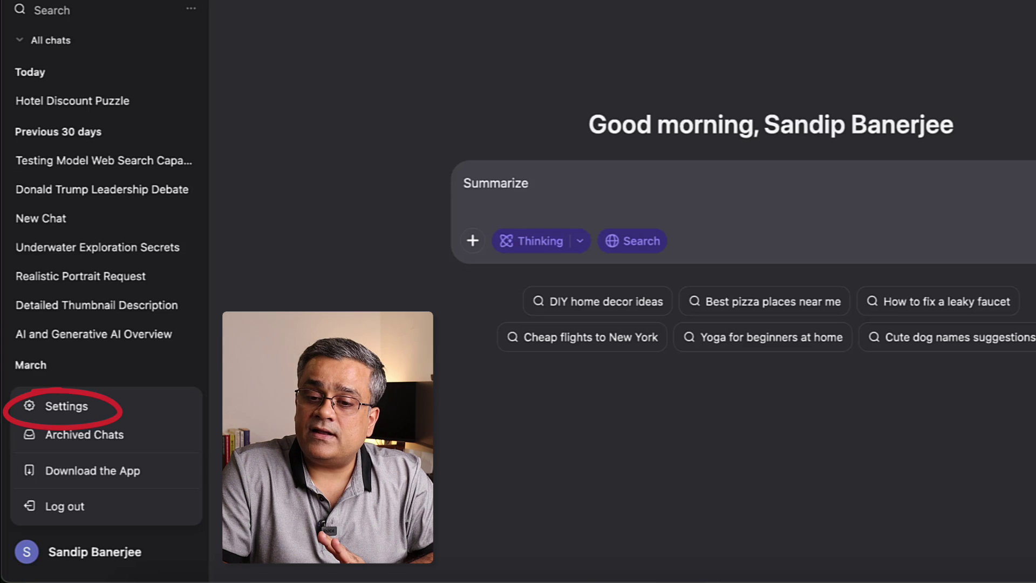
key("Escape")
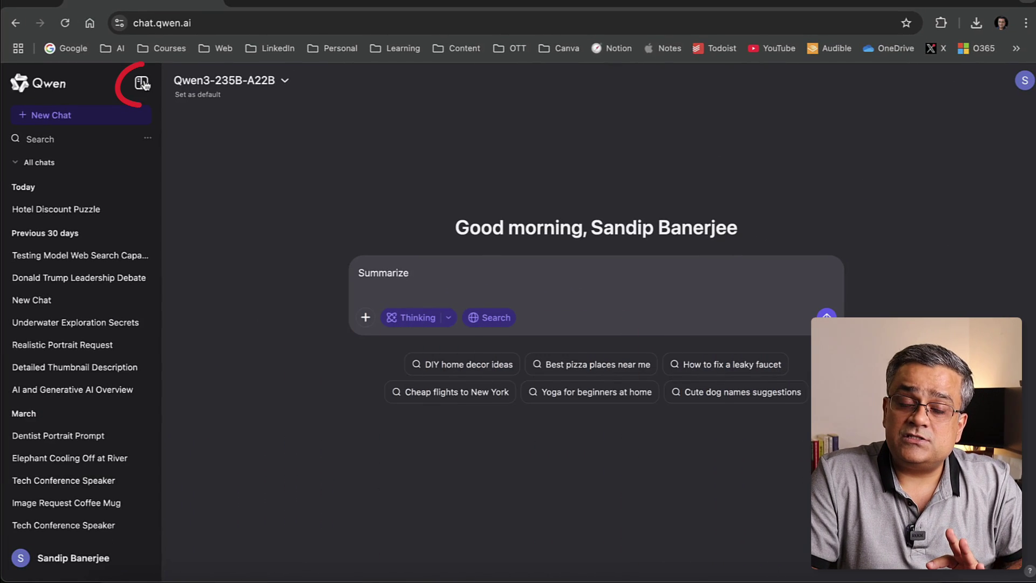
left_click(142, 83)
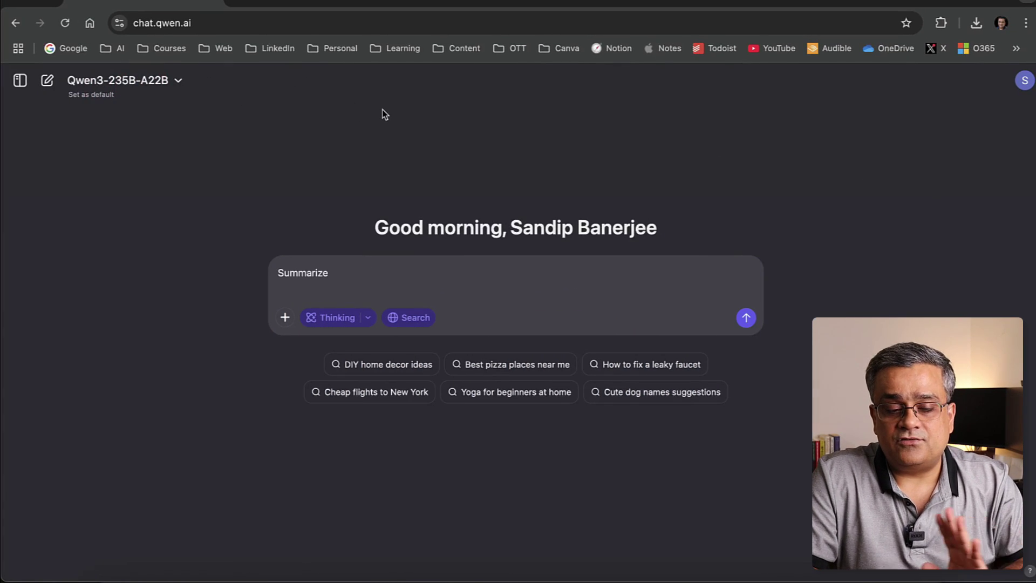
- Open the settings and review the General and Interface options, including Widescreen Mode
left_click(1024, 80)
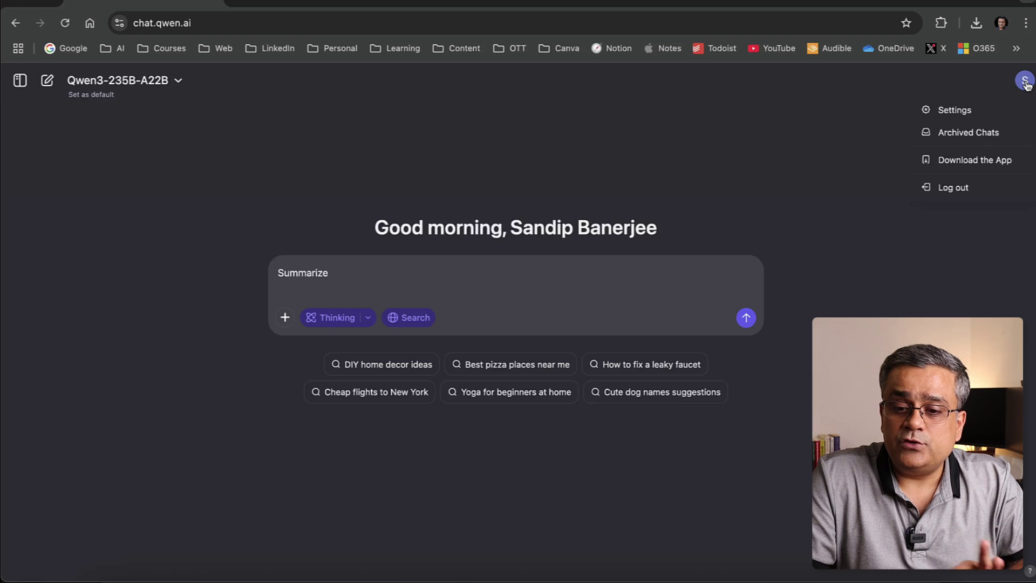
left_click(954, 110)
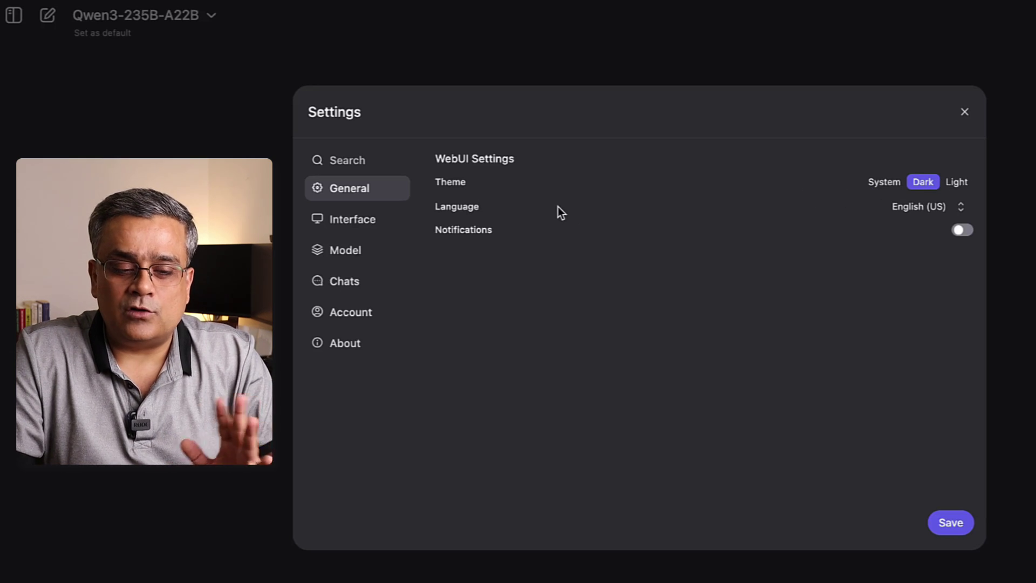
left_click(354, 231)
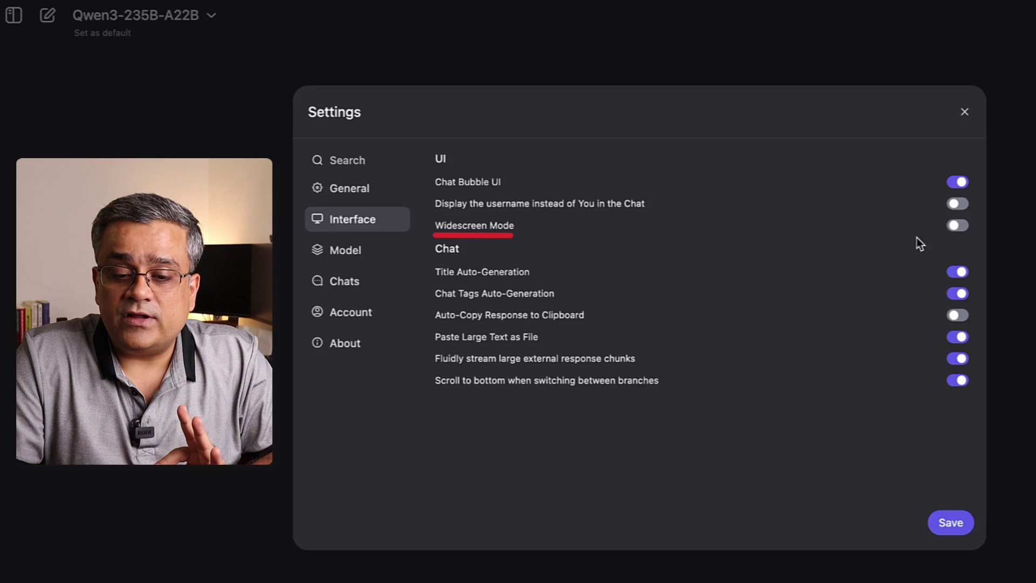
left_click(961, 227)
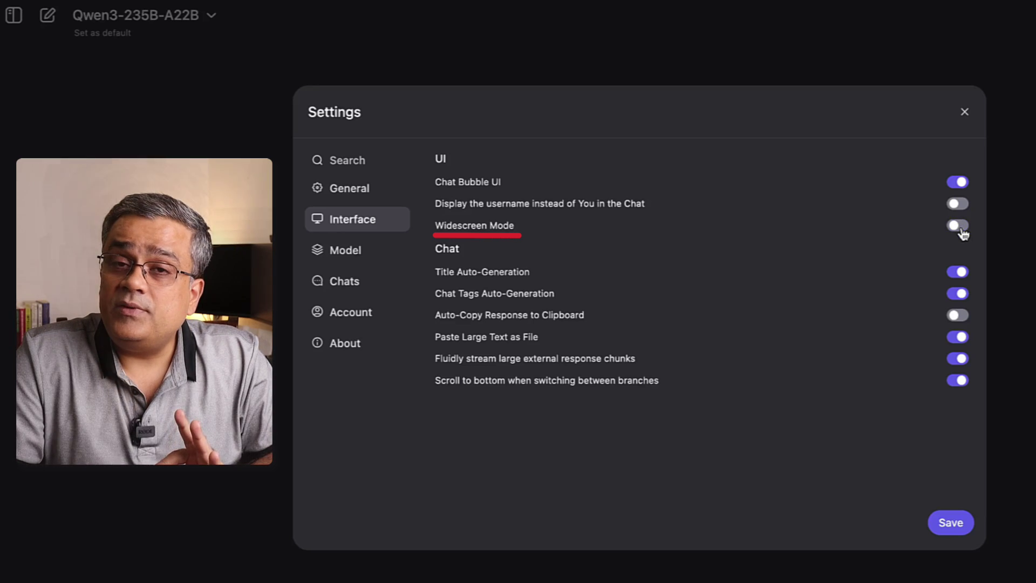
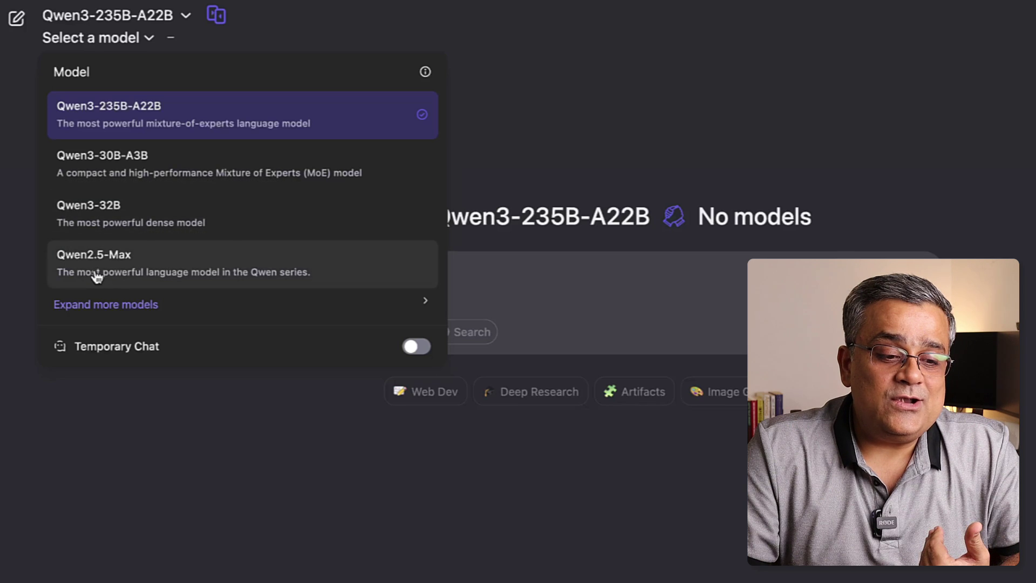
- Choose Qwen2.5-Max as the comparison model and submit the riddle asking which door is safest: poisonous gas, hungry lion or open circuit with water
left_click(95, 271)
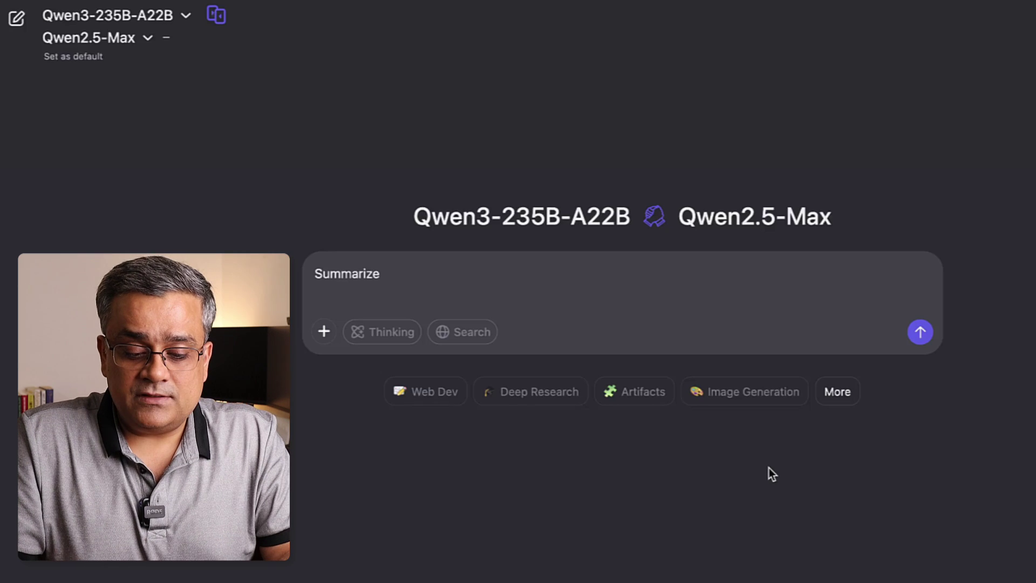
type("You are locked in a room with three doors. Each door leads to a different challenge: A room filled with poisonous gas A room with a hungry lion that hasn’t eaten in a year A room with an open electric circuit and water on the floor Which door is the safest choice, and why?")
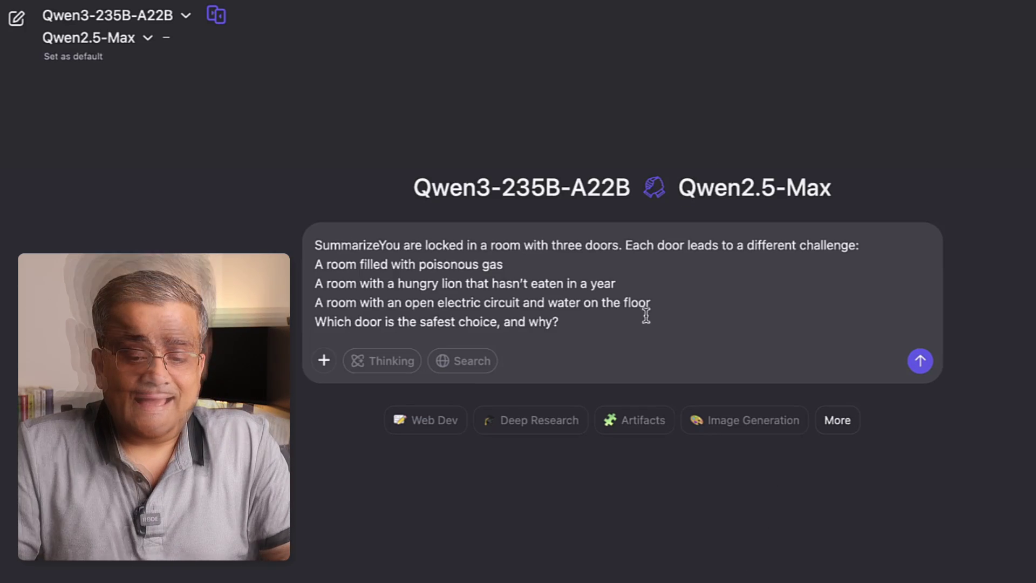
left_click(921, 366)
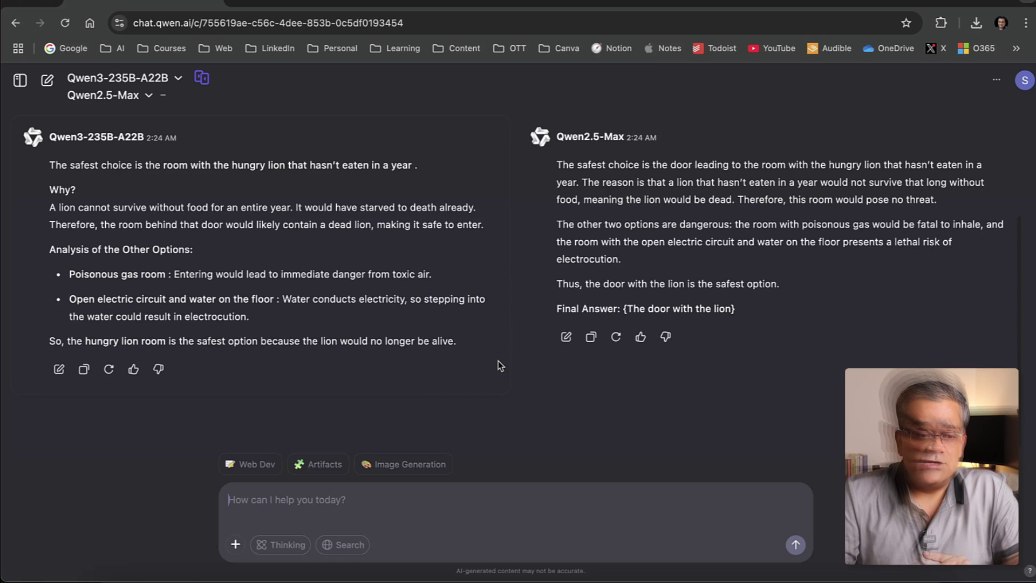
scroll(497, 361, "up", 3)
scroll(498, 360, "down", 3)
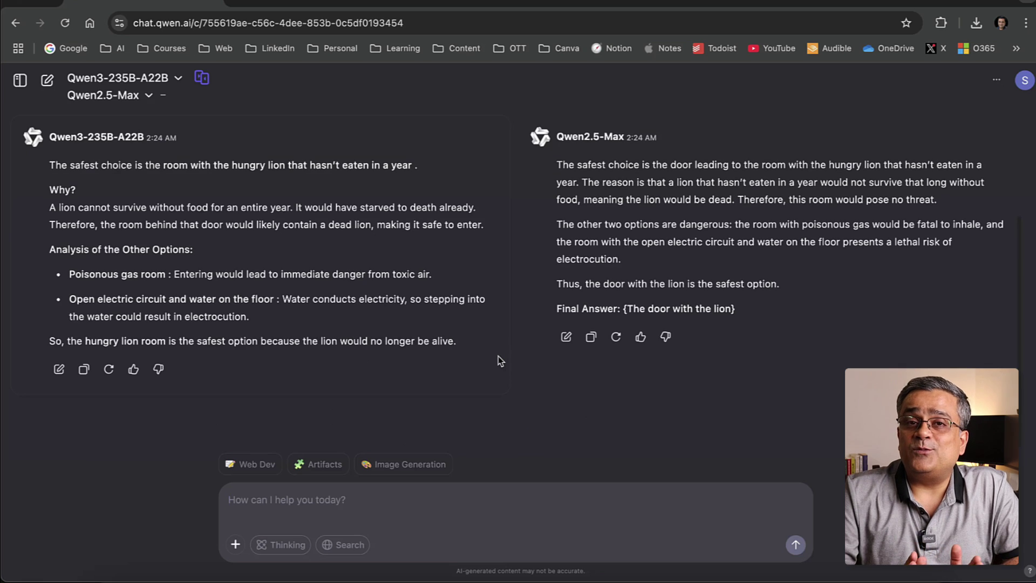
- Add QVQ-Max as a third comparison model and remove it again
left_click(201, 79)
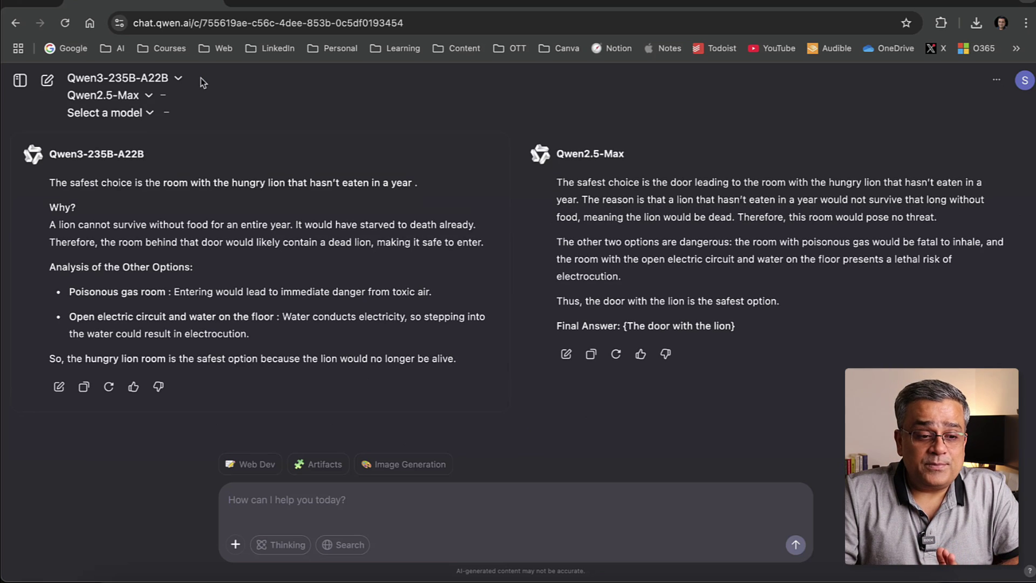
left_click(153, 116)
left_click(206, 330)
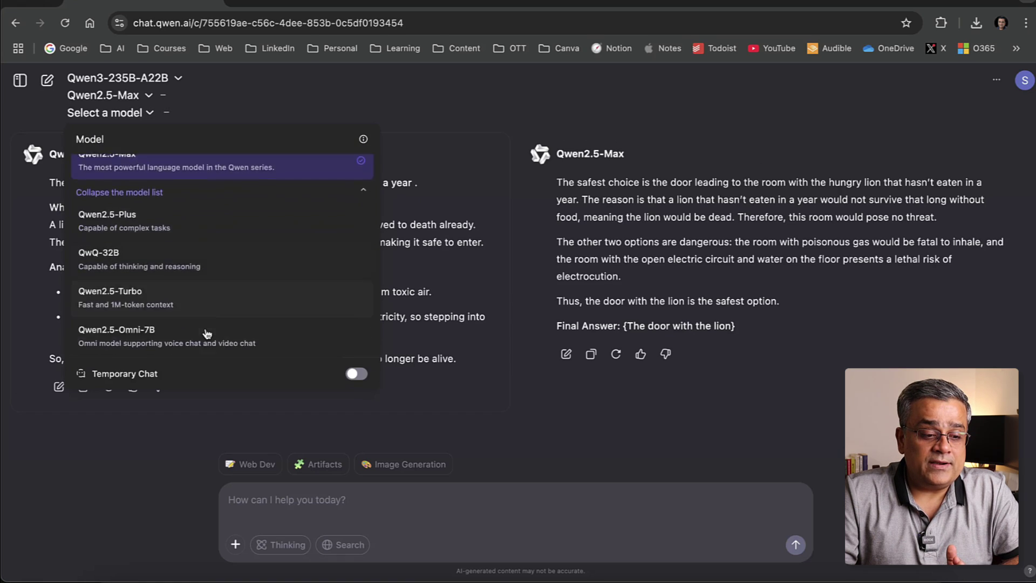
scroll(163, 283, "down", 1)
left_click(157, 272)
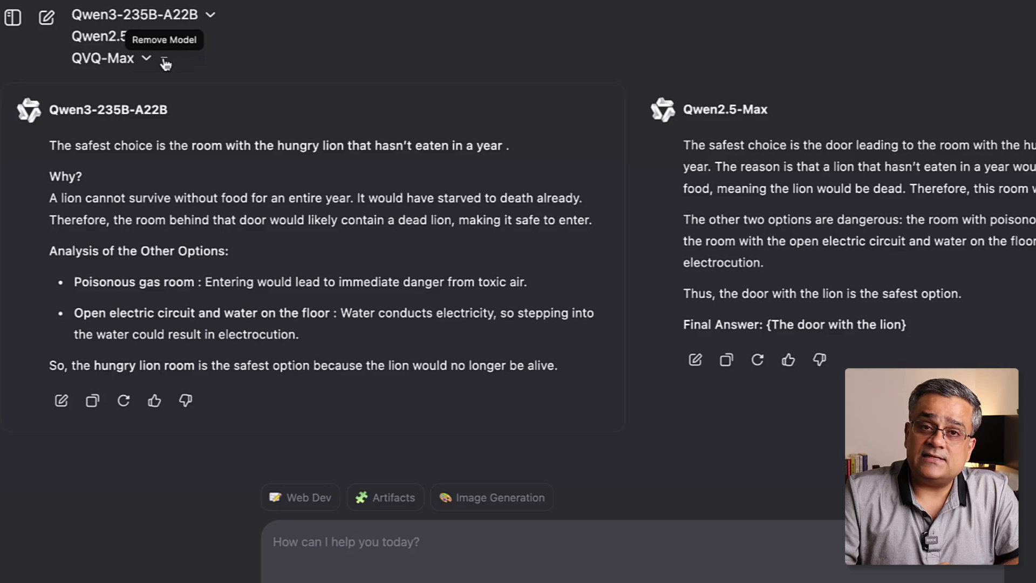
left_click(165, 62)
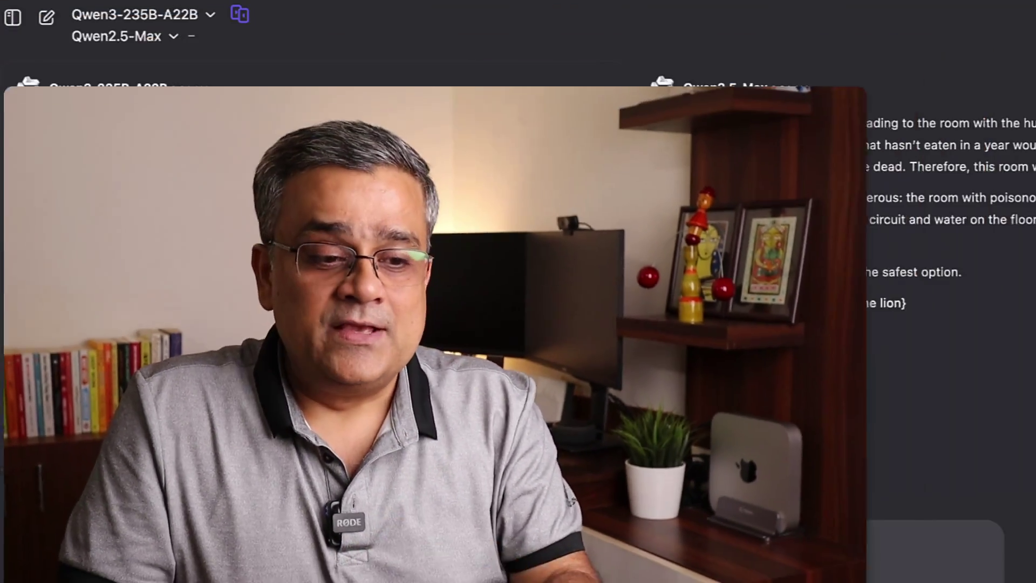
- Start a new chat and remove Qwen2.5-Max so that only Qwen3-235B-A22B is used
left_click(46, 17)
left_click(191, 37)
left_click(135, 17)
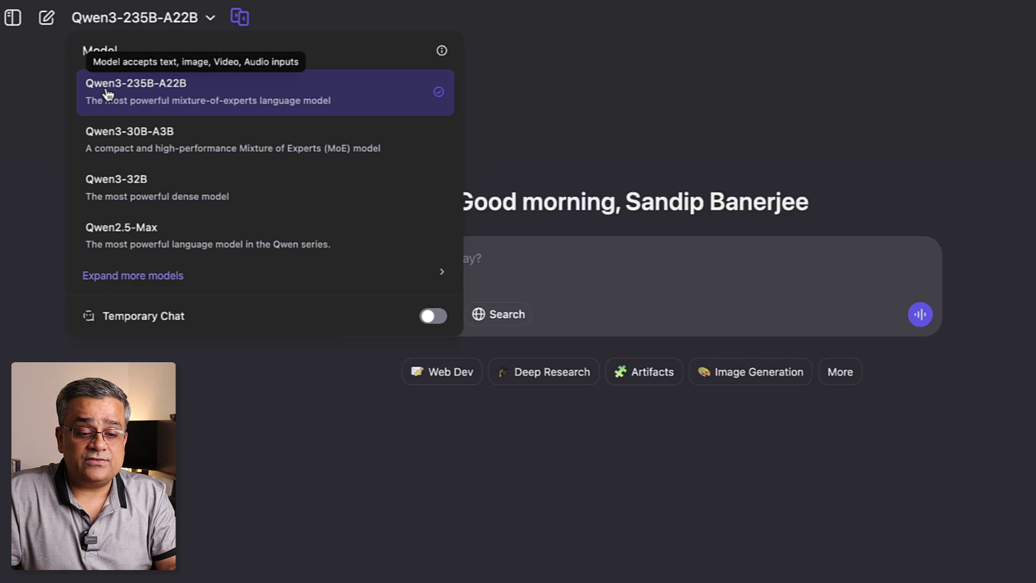
left_click(667, 125)
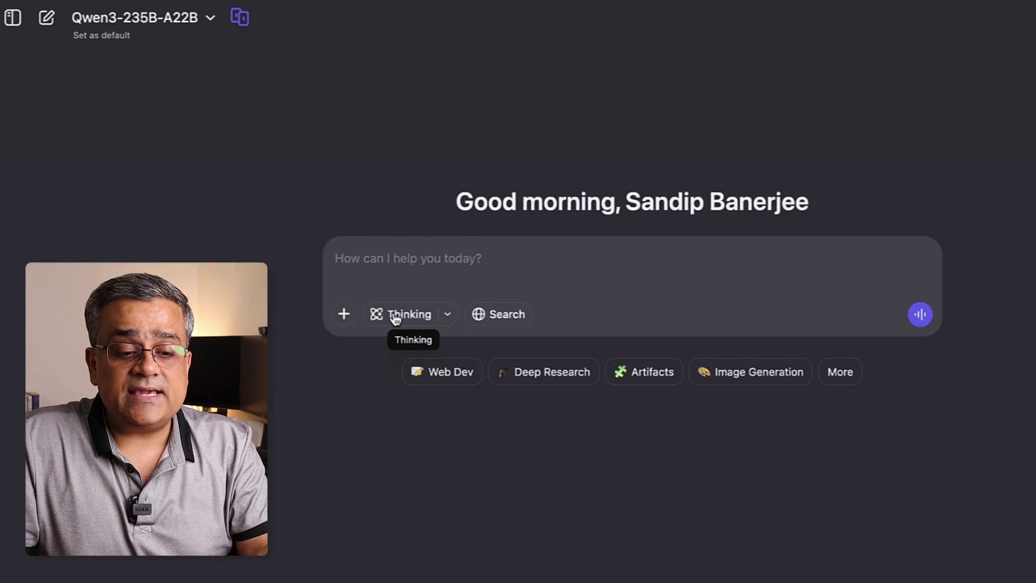
- Enable Thinking and submit the hotel puzzle about three friends paying ₹30, a ₹5 refund, a ₹2 tip and the missing ₹1
left_click(395, 317)
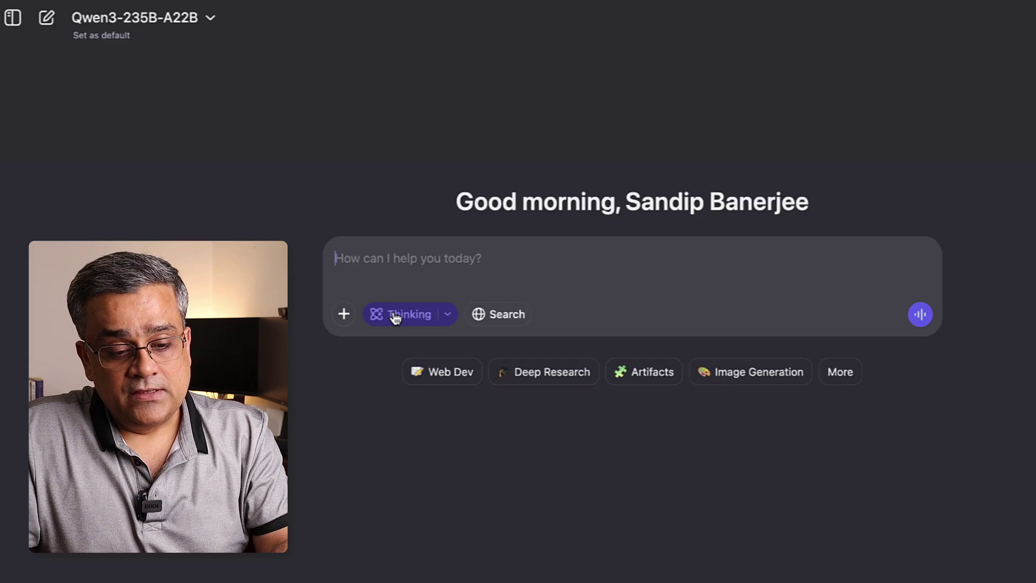
type("Three friends go to a hotel and pay ₹30 for a room (₹10 each). Later, the hotel realizes there was a discount, so the receptionist returns ₹5. The three friends each take ₹1 and give ₹2 as a tip to the receptionist. Now, each friend has paid ₹9 (total ₹27), and the receptionist has ₹2, making ₹29. What happened to the missing ₹1?")
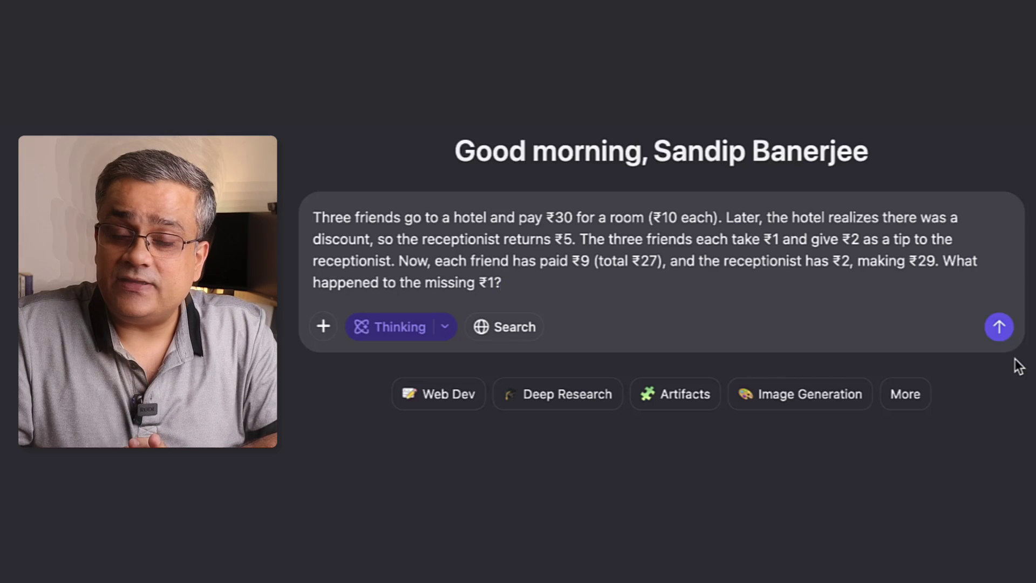
left_click(993, 332)
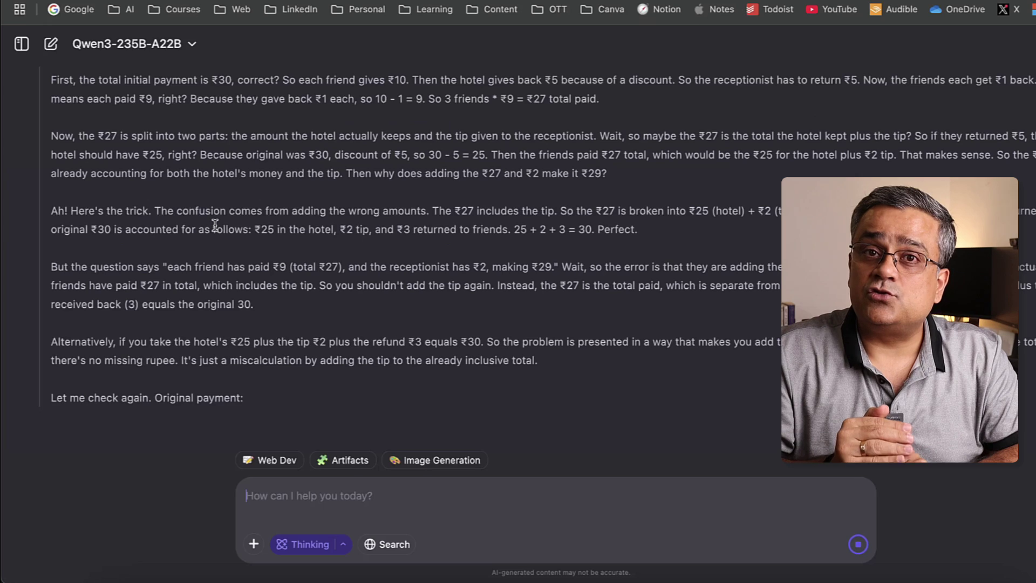
- Review the model's thinking process and its final answer to the hotel puzzle, from the prompt down to the conclusion
scroll(214, 225, "up", 10)
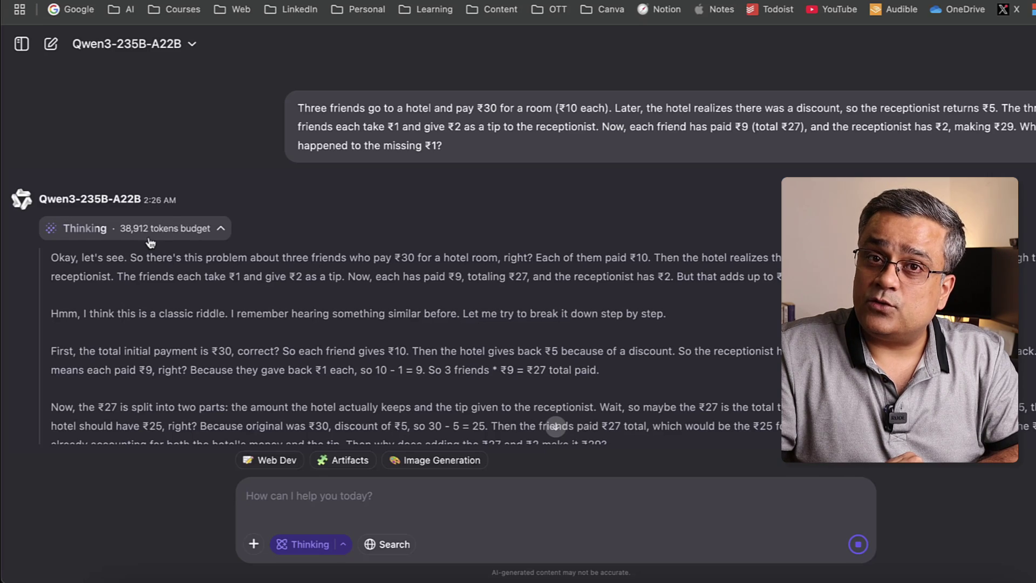
scroll(361, 268, "down", 15)
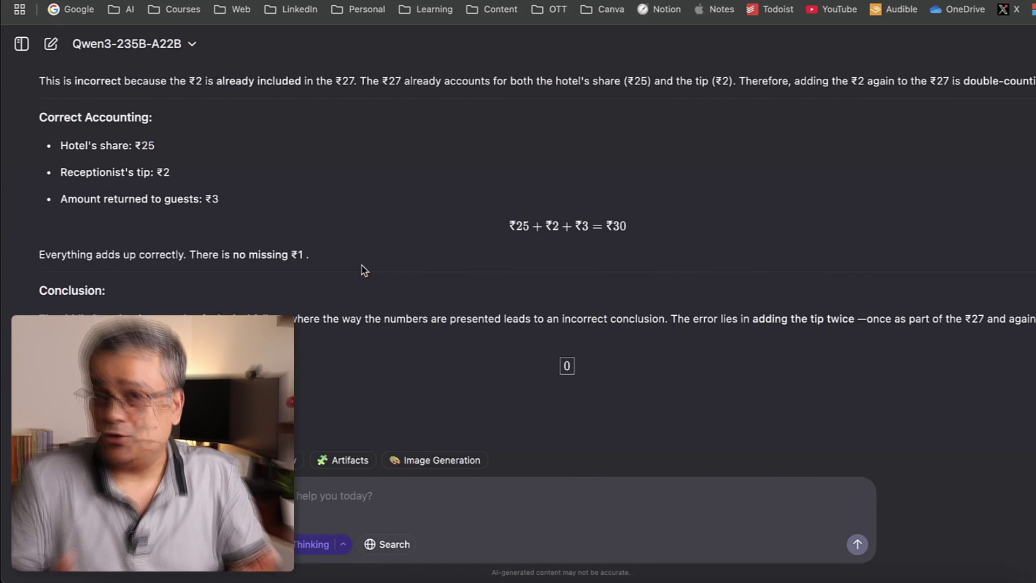
- In a new chat with Thinking and Search, request a comparison of Tesla, Rivian and BYD's EV business models and which is best positioned for dominance by 2030
left_click(52, 44)
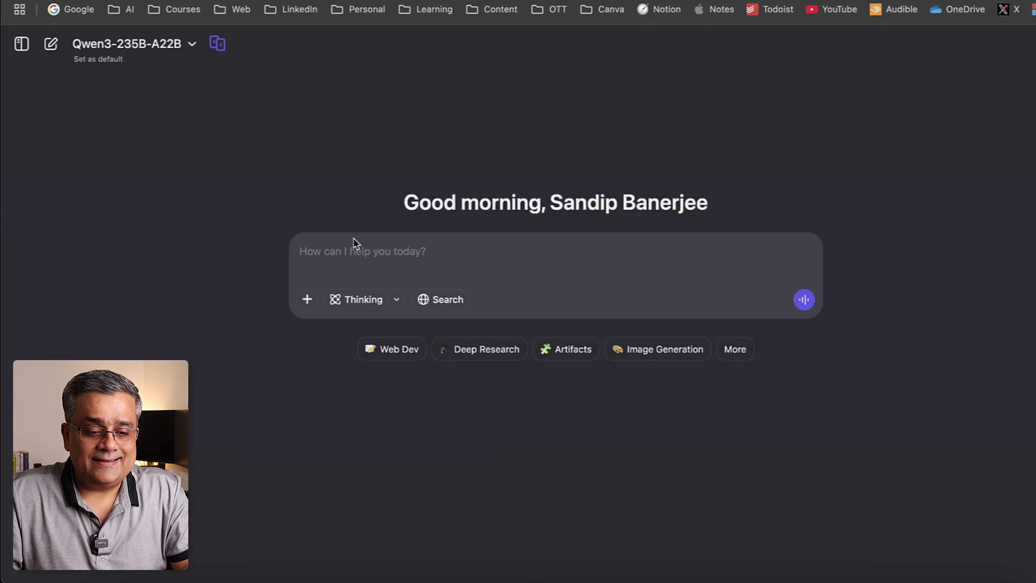
type("Compare the business models of Tesla, Rivian, and BYD in the EV market. Which company is best positioned for global dominance by 2030?")
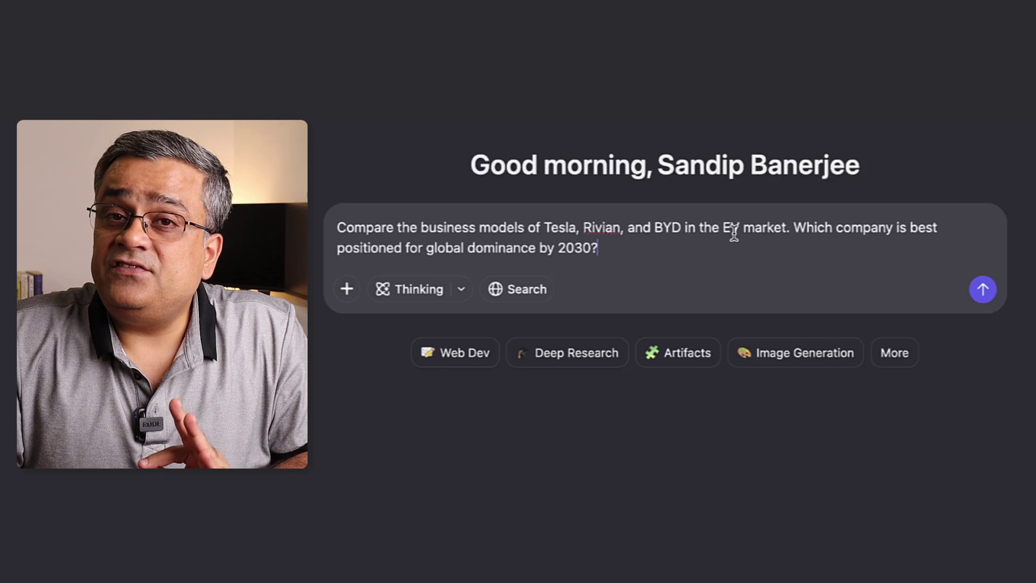
left_click(421, 290)
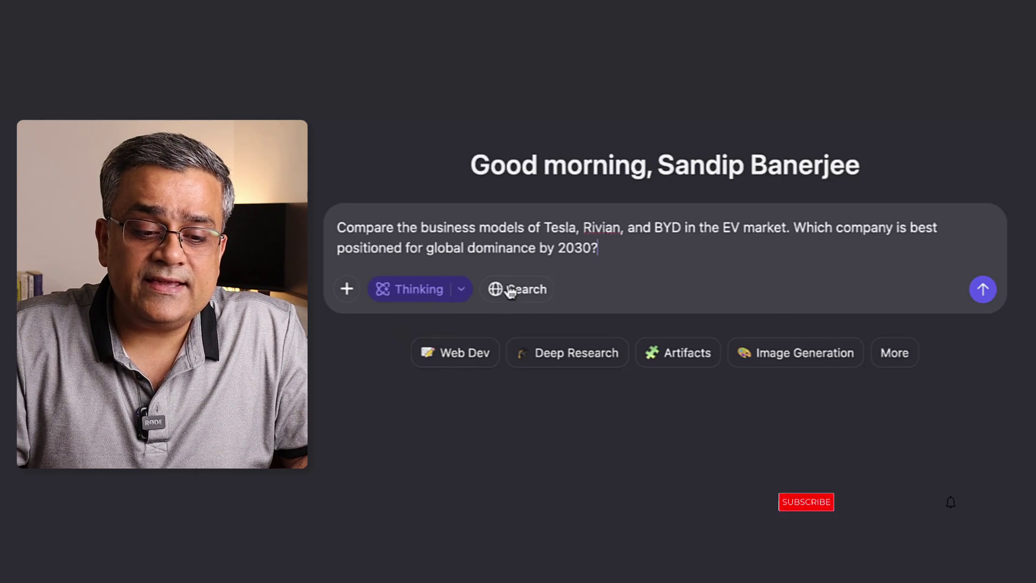
left_click(523, 290)
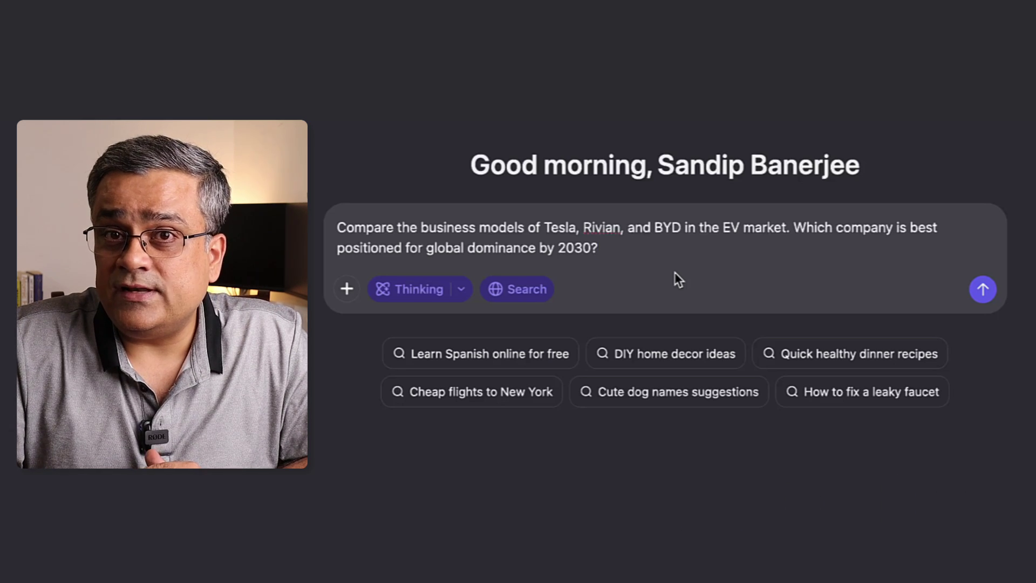
left_click(982, 289)
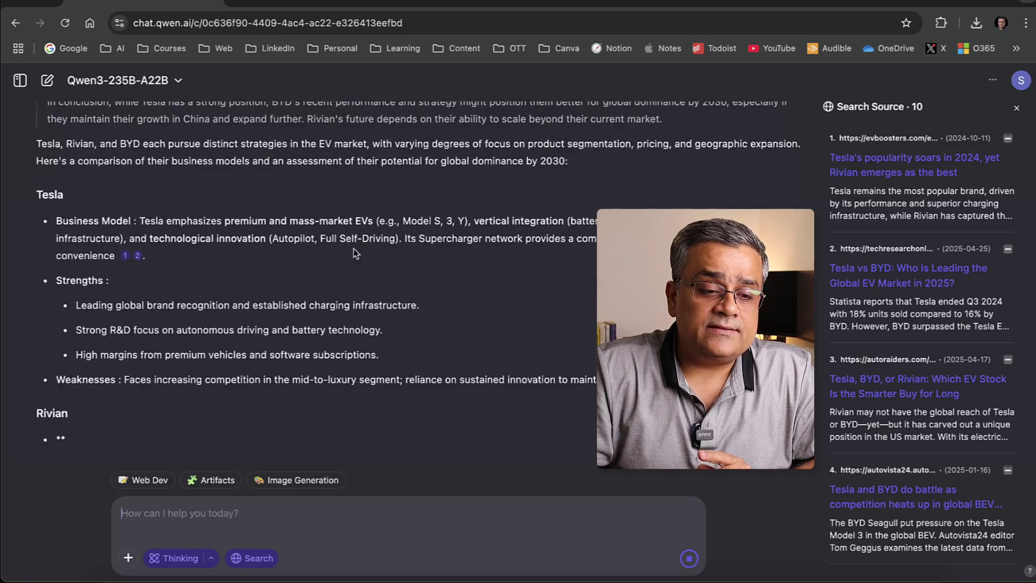
- Look back through the earlier part of the EV business model response
scroll(354, 248, "up", 6)
scroll(355, 251, "up", 2)
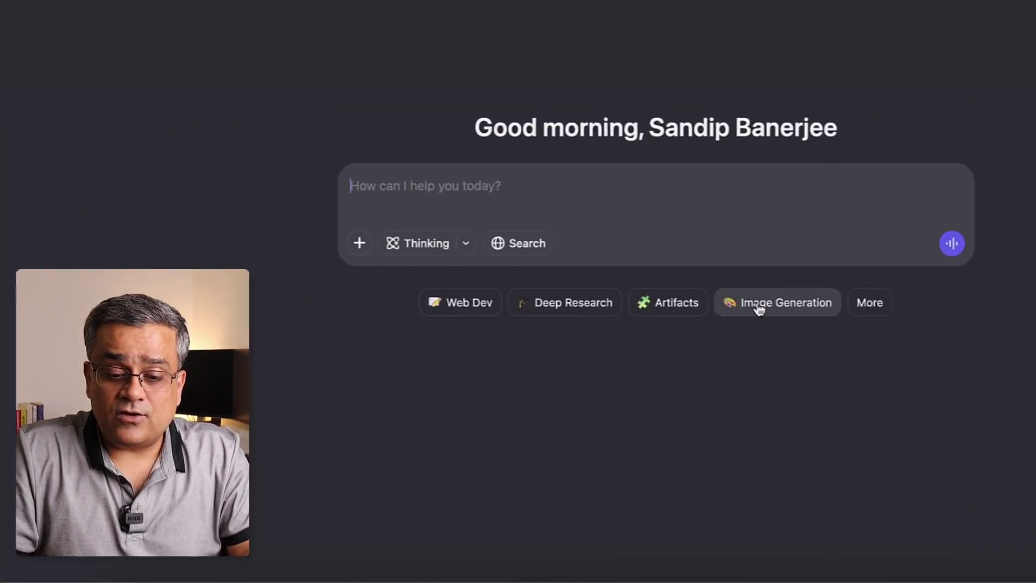
- Generate a 16:9 image of a photorealistic woman tennis player in black uniform and short skirt hitting the ball, yellow background, --style raw --stylize 200 --v 6.1
left_click(756, 305)
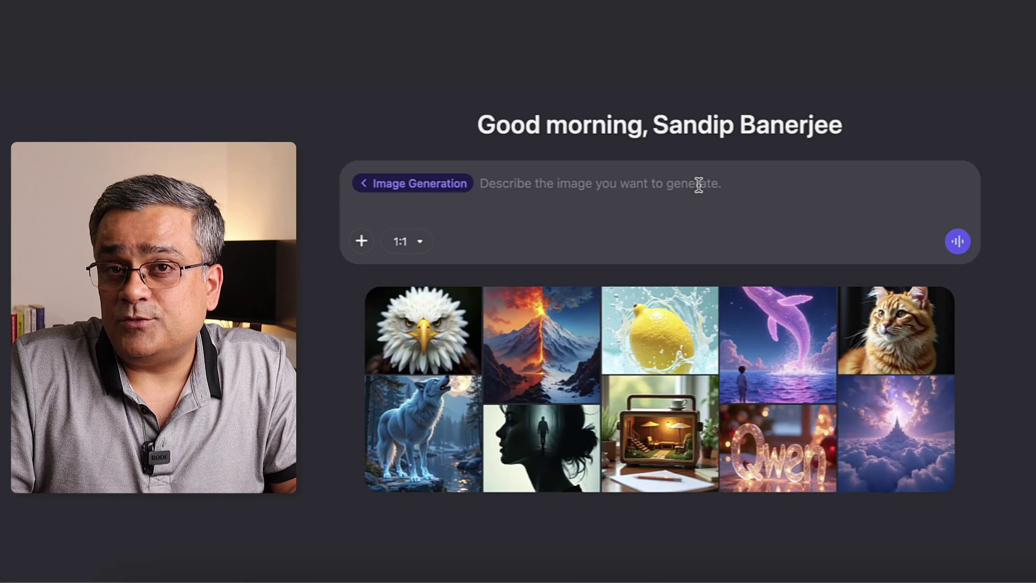
left_click(417, 247)
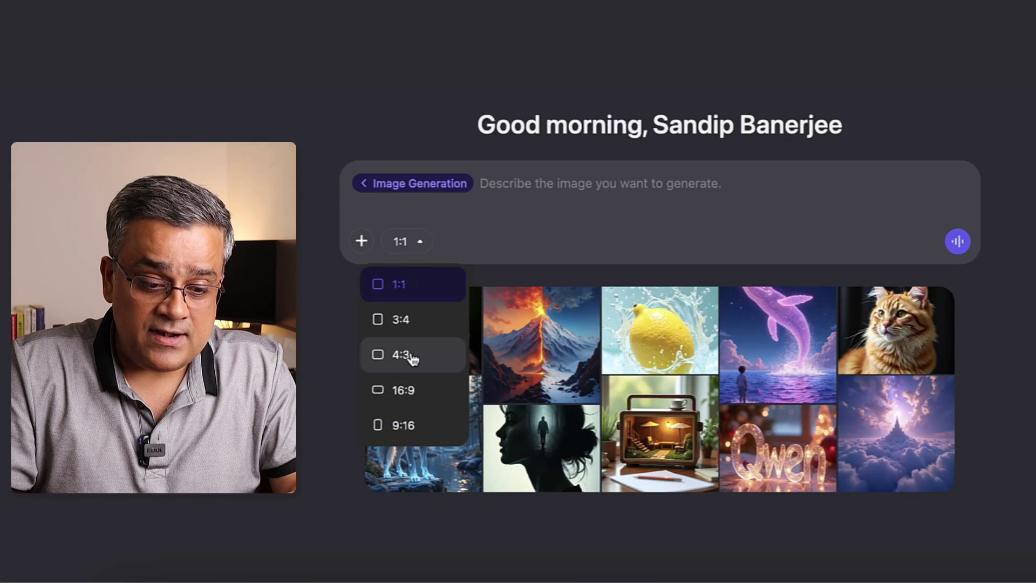
left_click(421, 392)
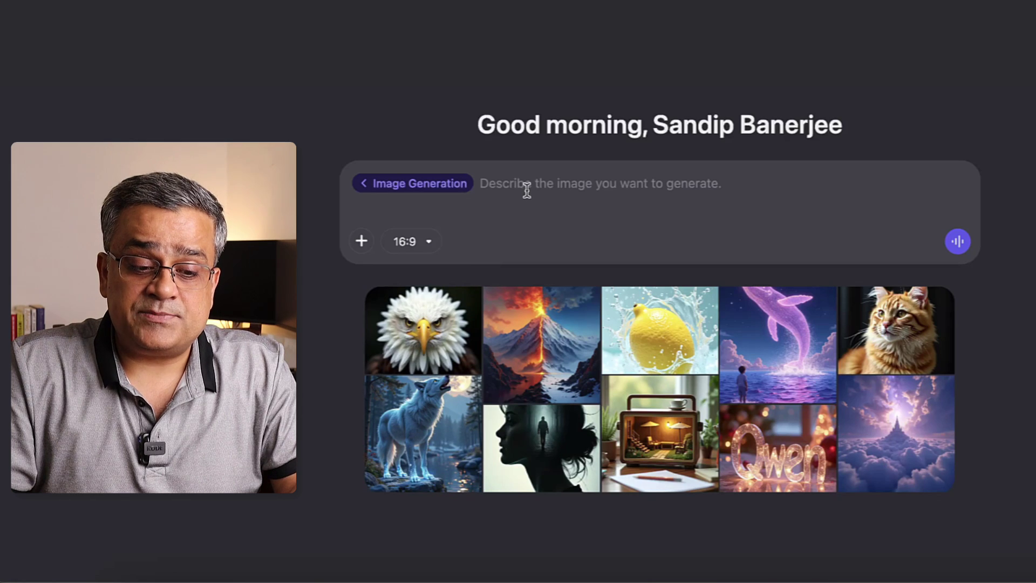
left_click(559, 175)
type("Photo realistic Woman tennis player in a black uniform and a short skirt, hits the ball, realism on a yellow background --style raw --stylize 200 --v 6.1")
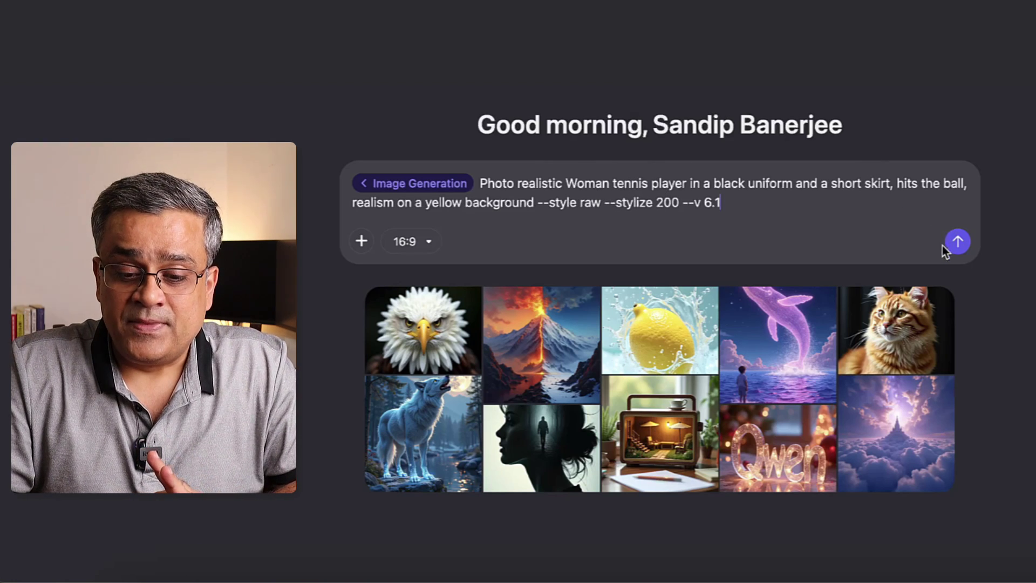
left_click(959, 242)
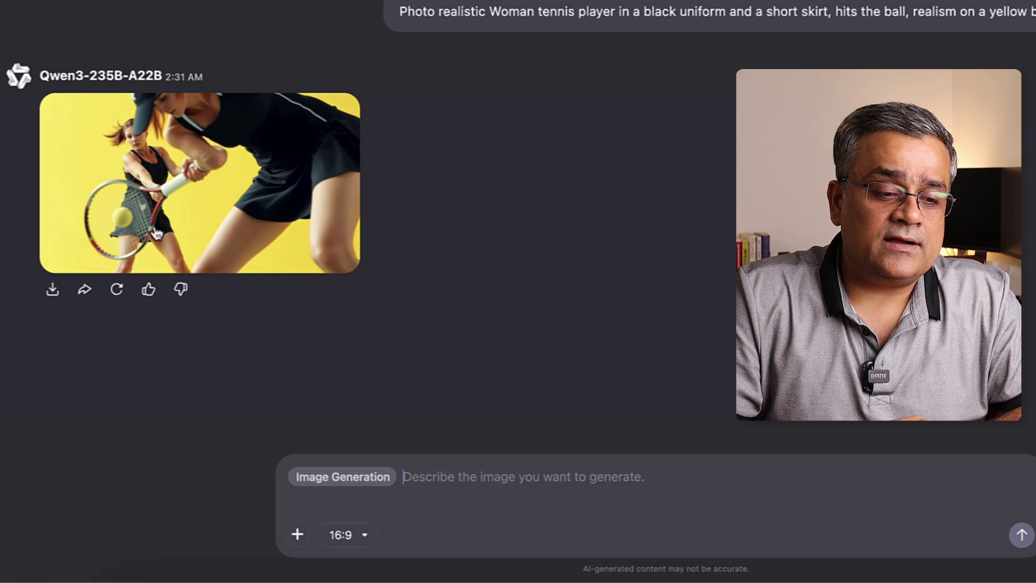
- Regenerate the tennis player image and open the new version in the enlarged view
left_click(114, 291)
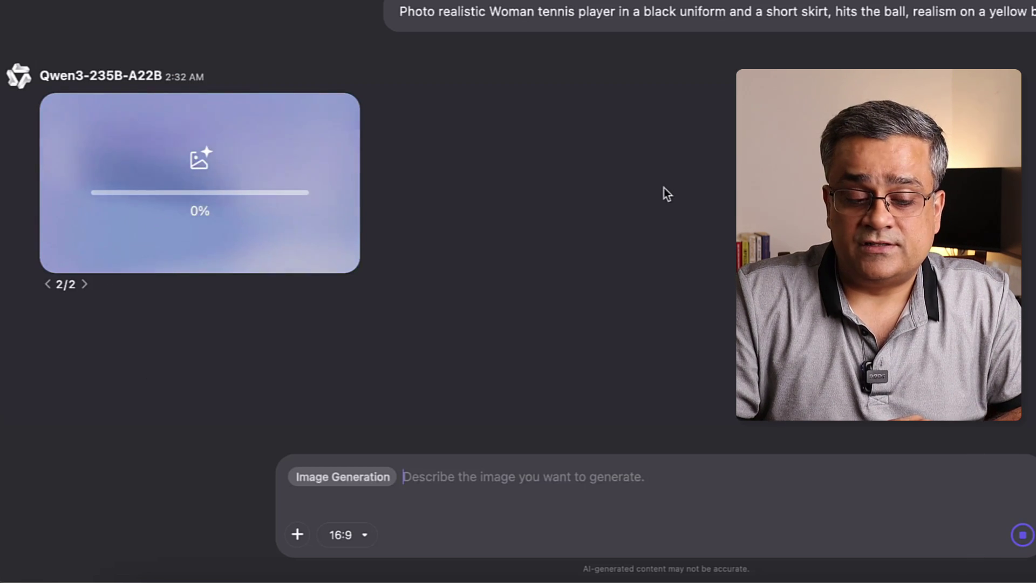
left_click(239, 153)
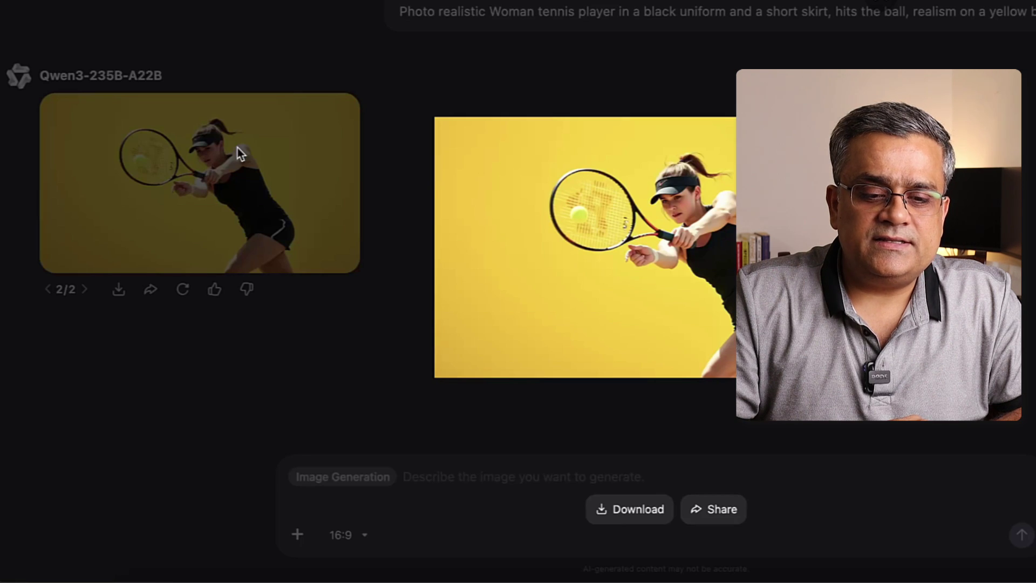